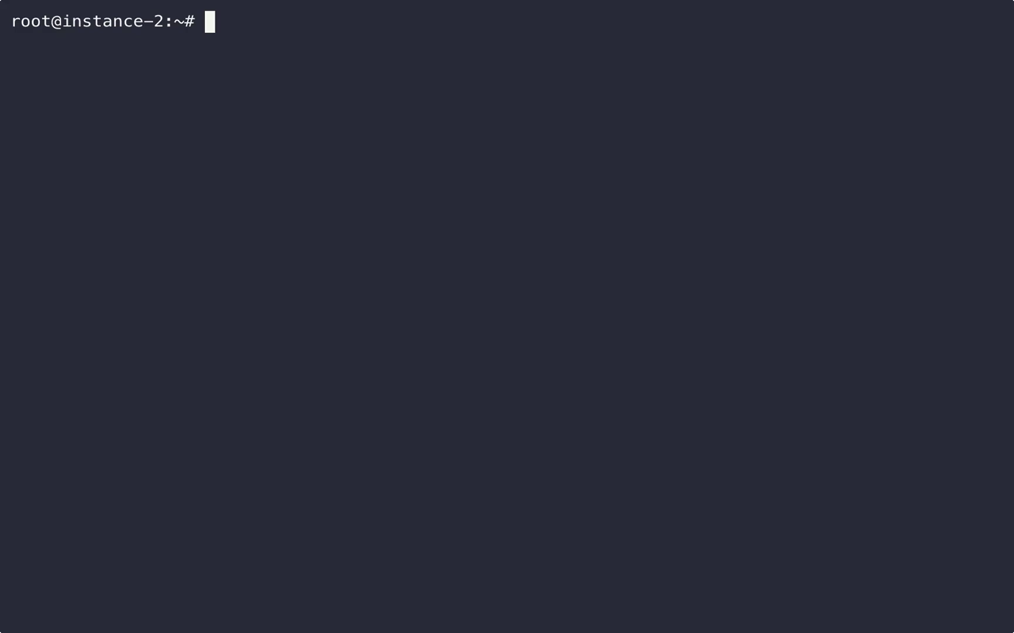
key(Return)
key(Return)
key(Return)
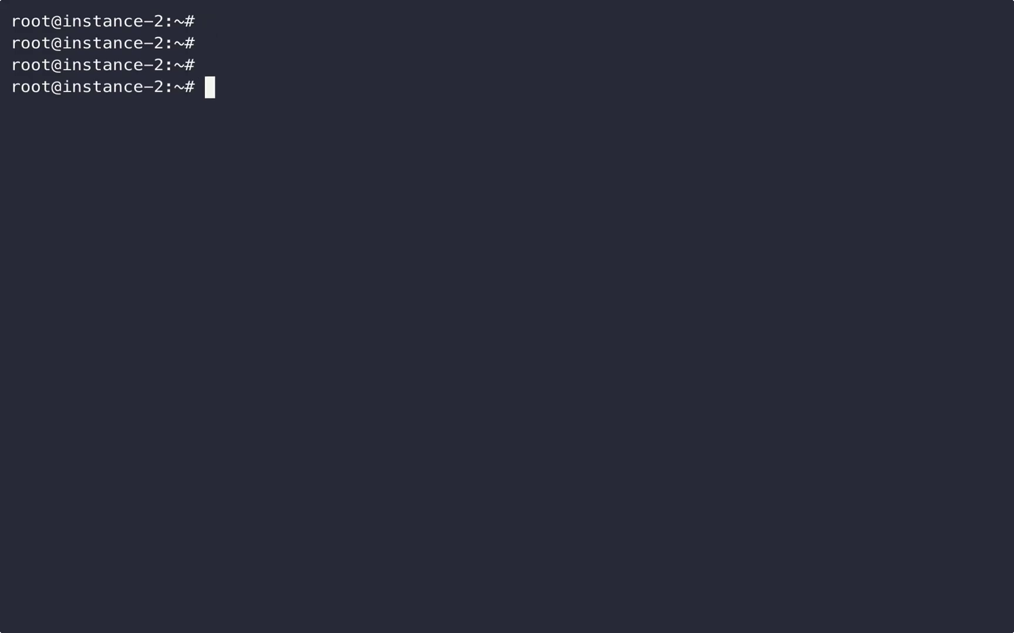
text(bash <(curl https://bash.ooo/brook.sh))
key(Return)
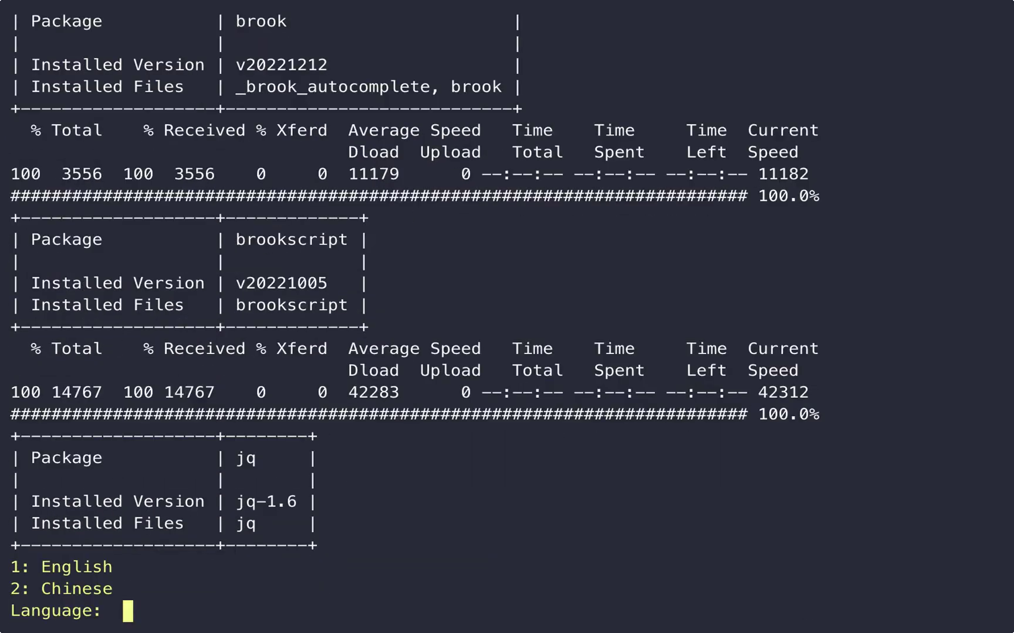
text(1)
key(Return)
text(1)
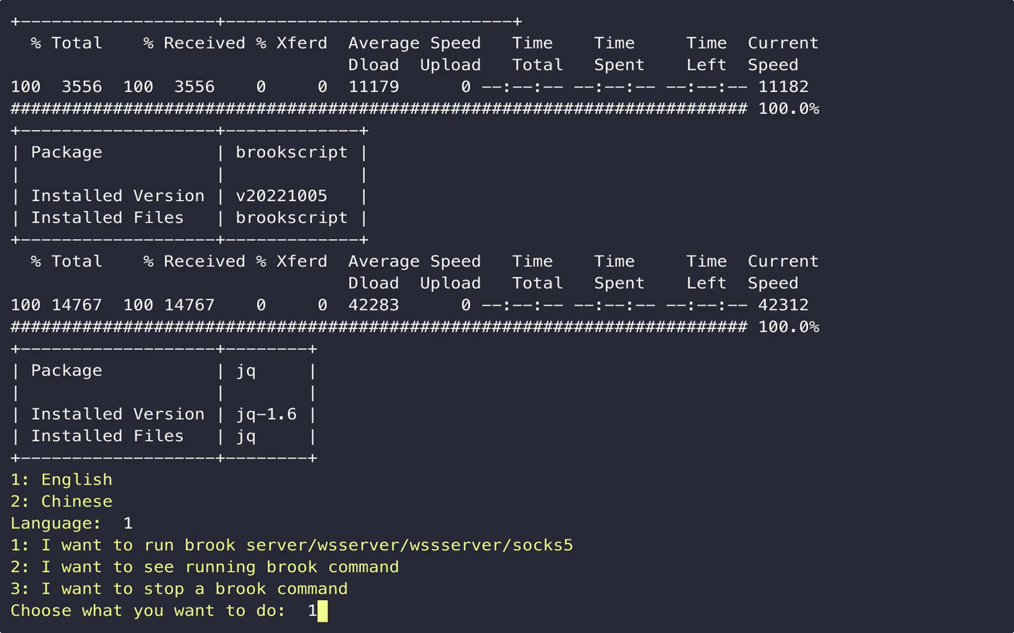
key(Return)
text(1)
key(Return)
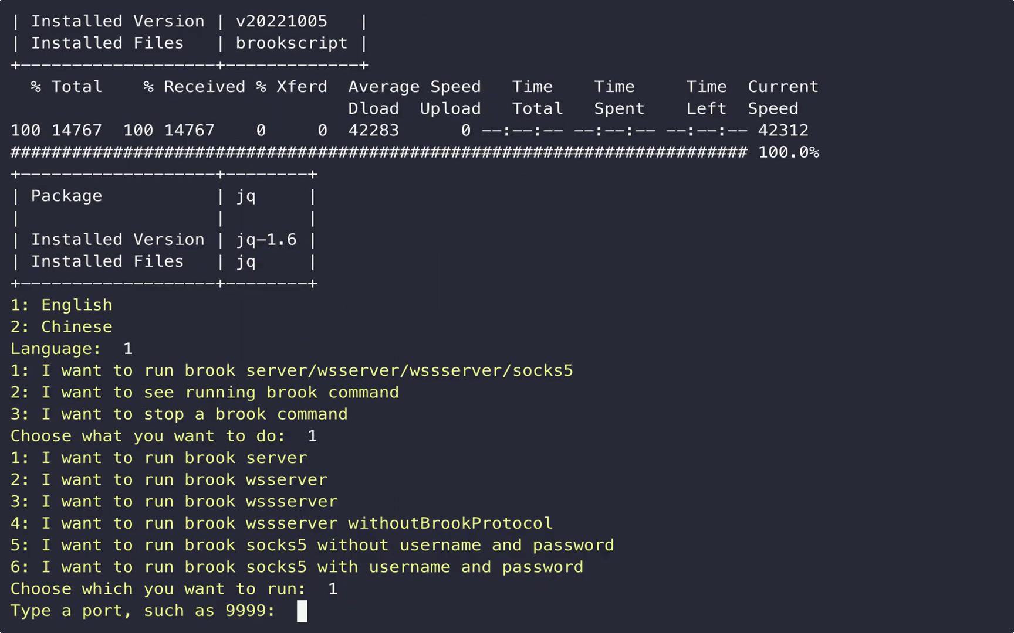
text(9999)
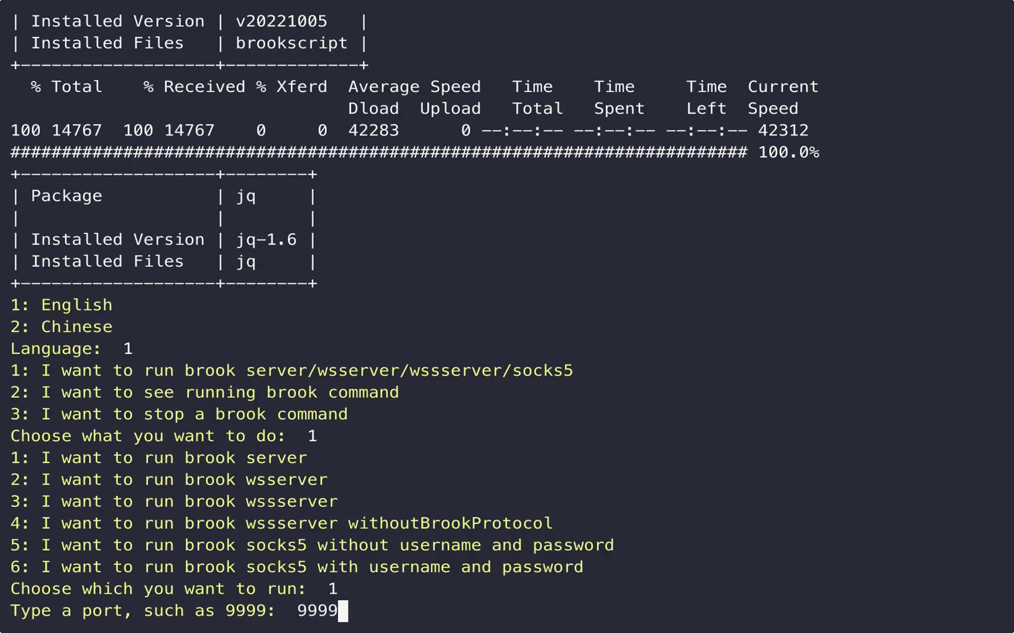
key(Return)
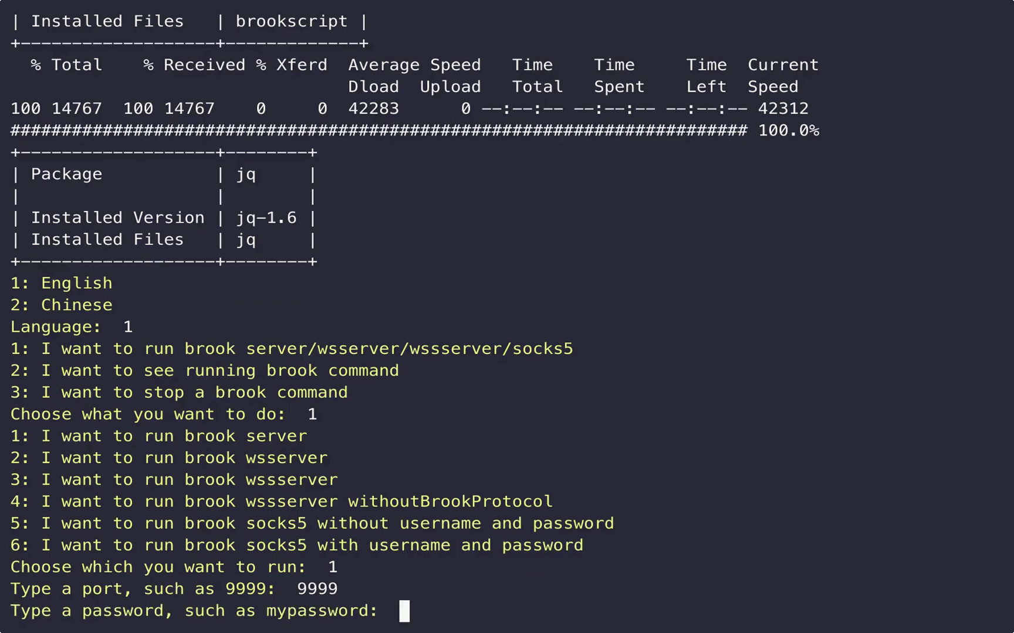
key(Return)
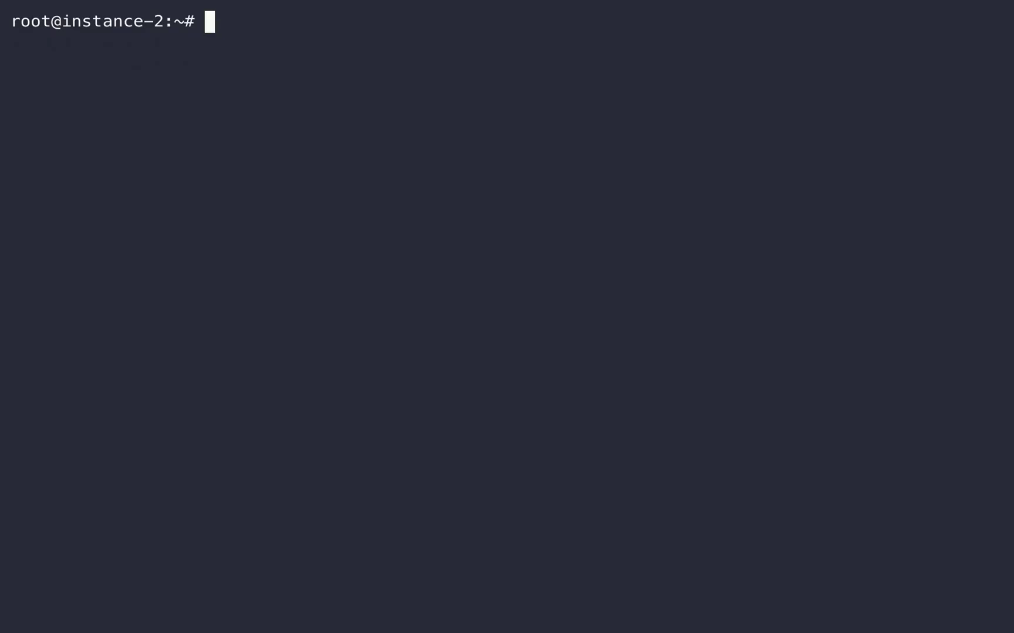
Install nami with the bash.ooo nami.sh script, then install the joker and brook packages
key(Return)
key(Return)
key(Return)
text(bash <(curl https://bash.ooo/nami.sh))
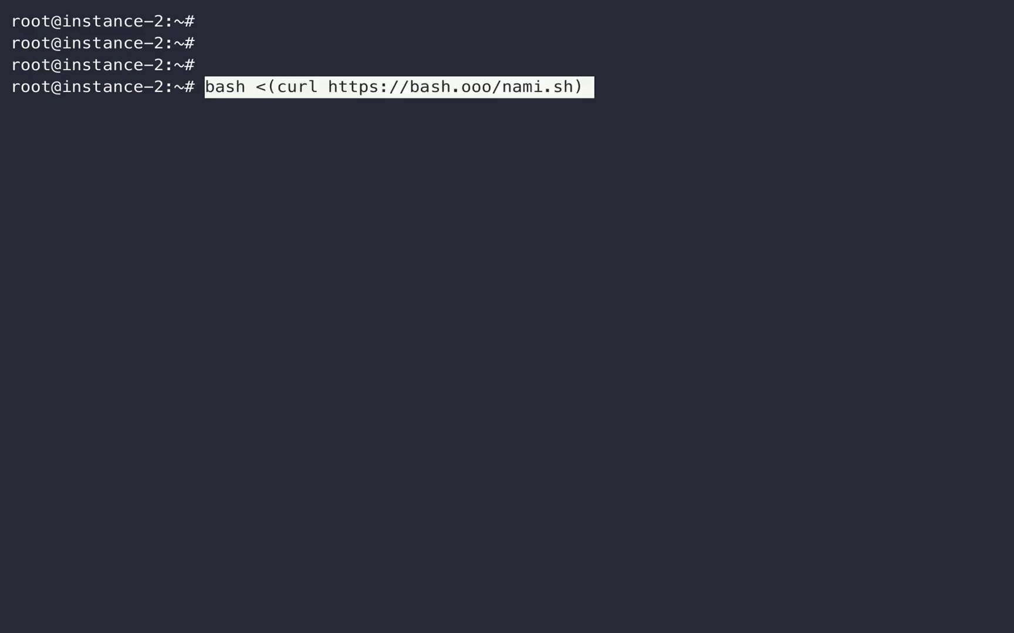
key(Return)
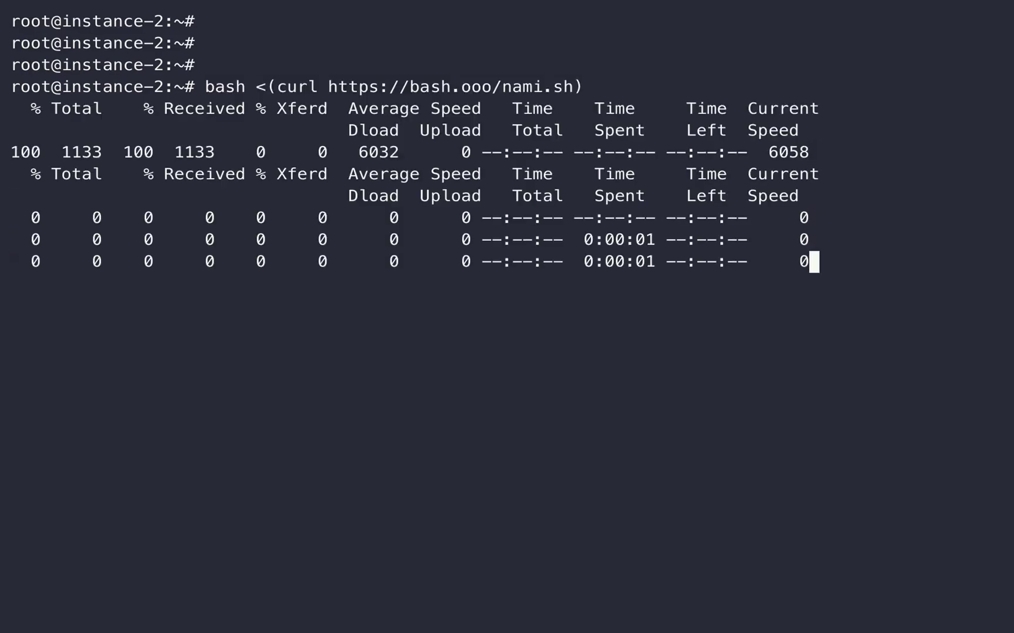
key(Return)
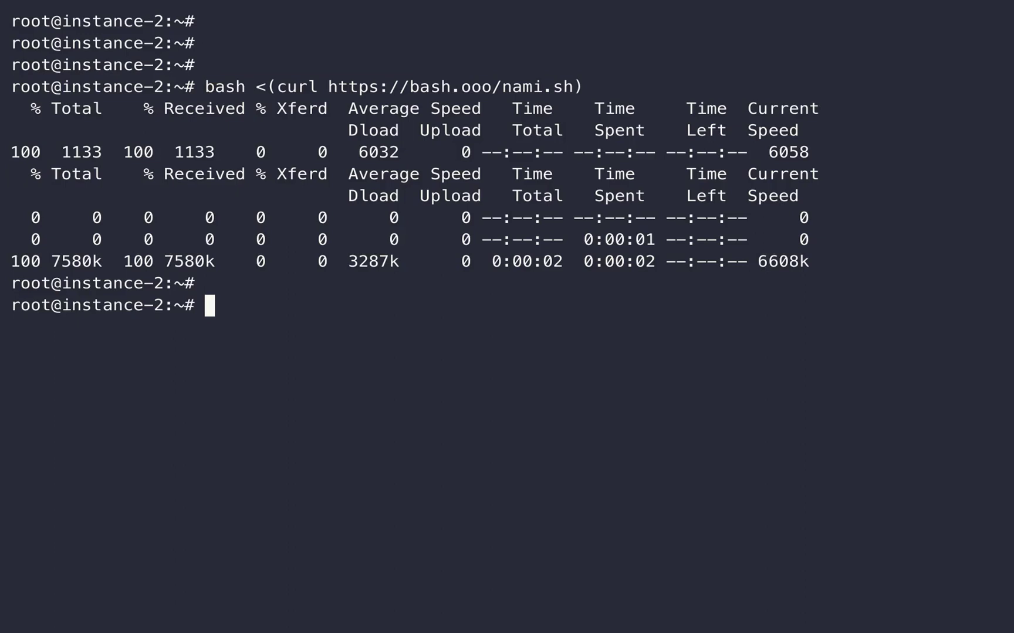
text(nami install joker brook)
key(Return)
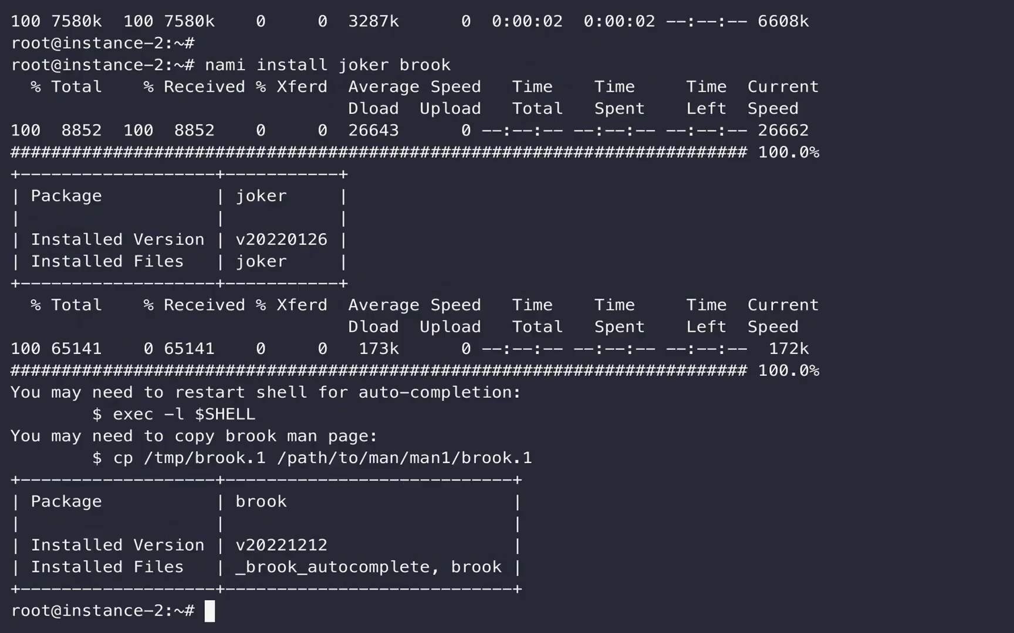
key(Return)
key(Return)
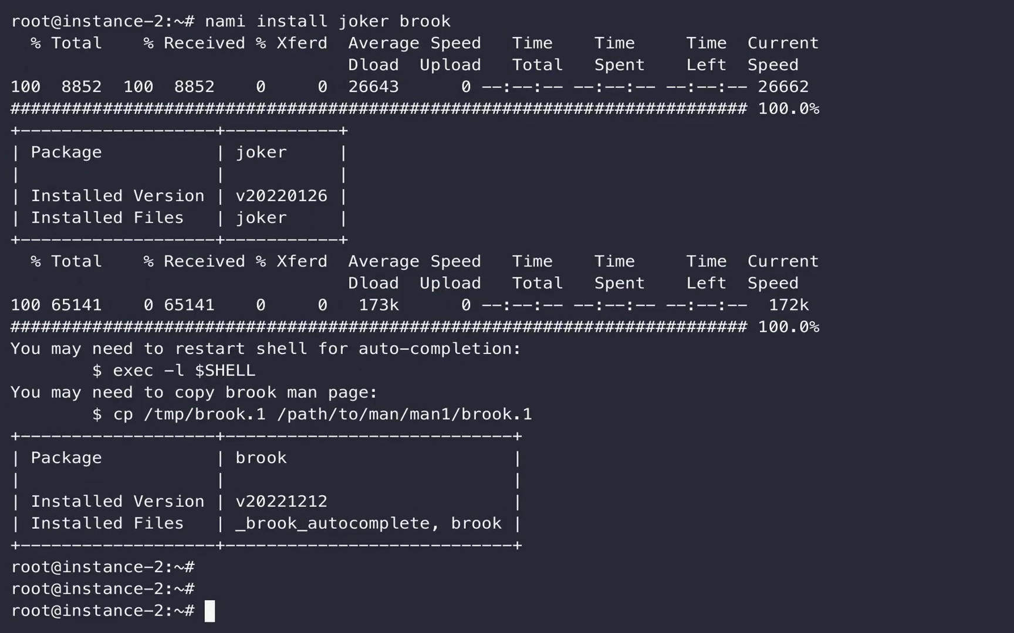
key(Return)
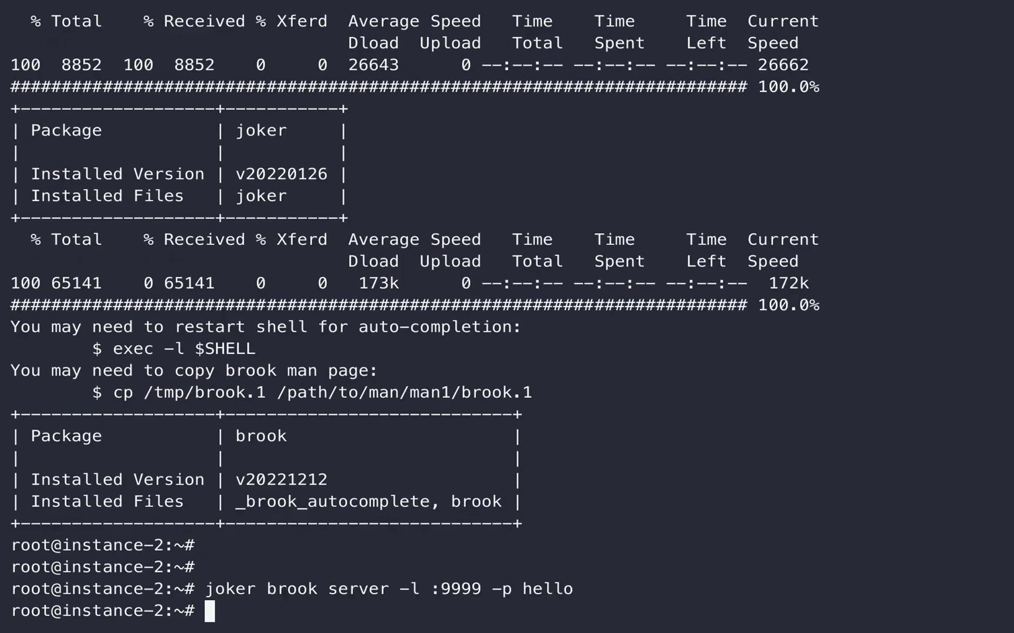
key(Return)
key(Return)
text(jo)
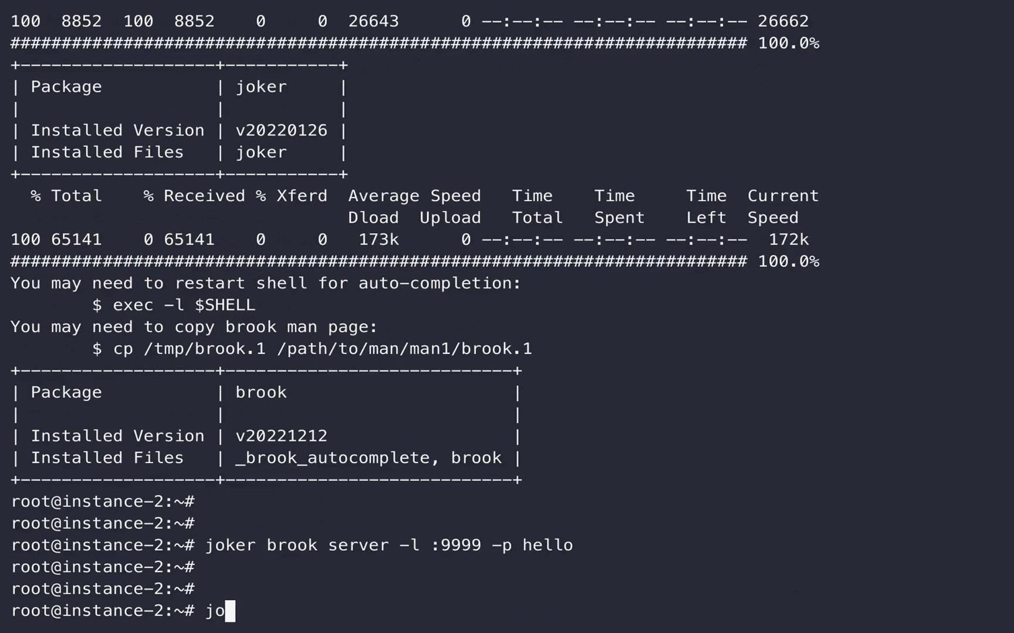
text(ker list)
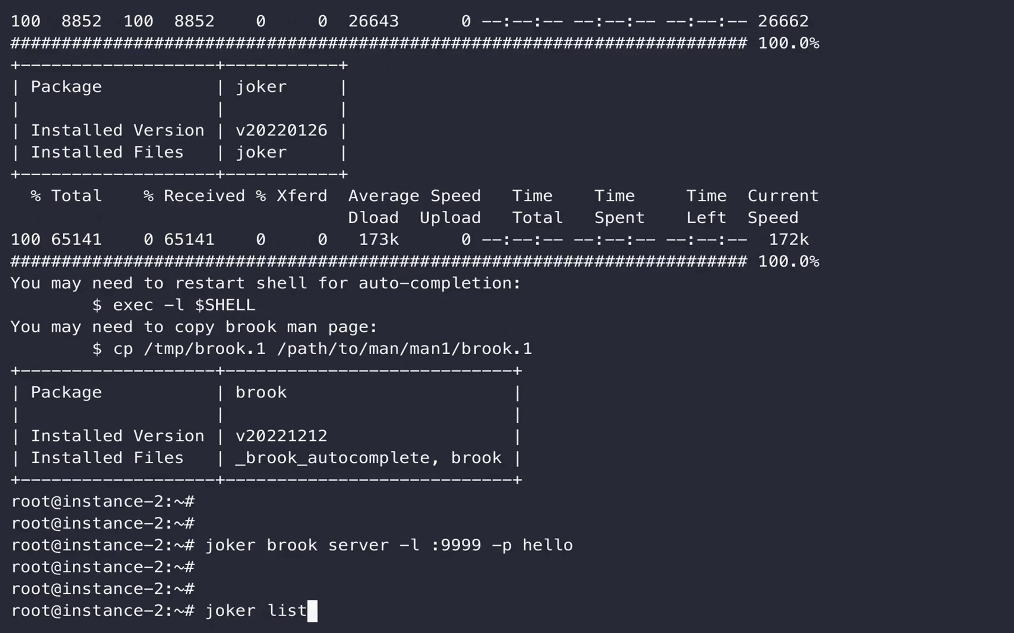
List the processes running under joker with 'joker list'
key(Return)
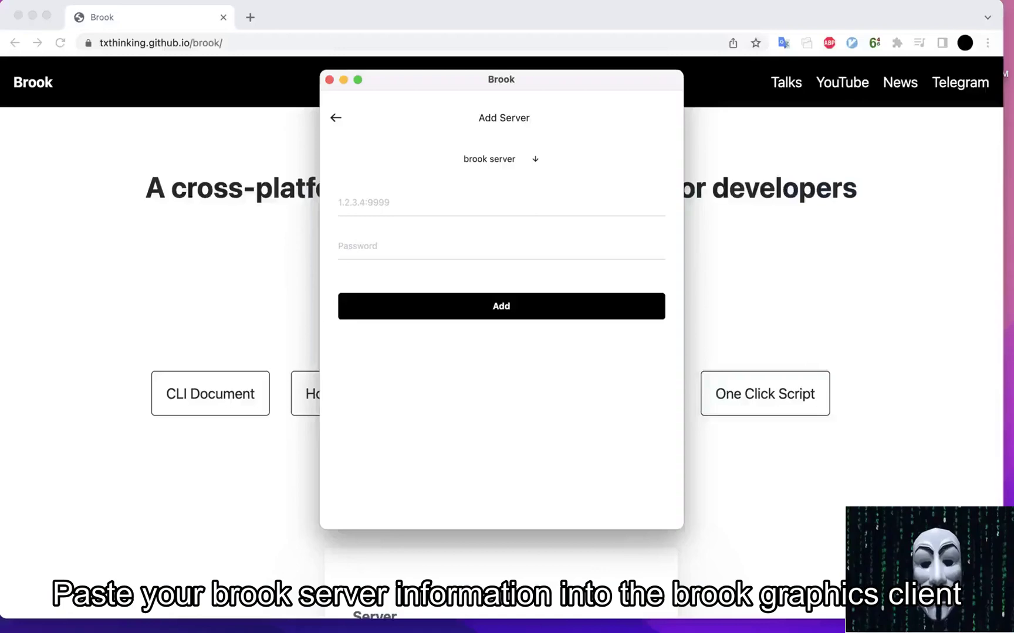